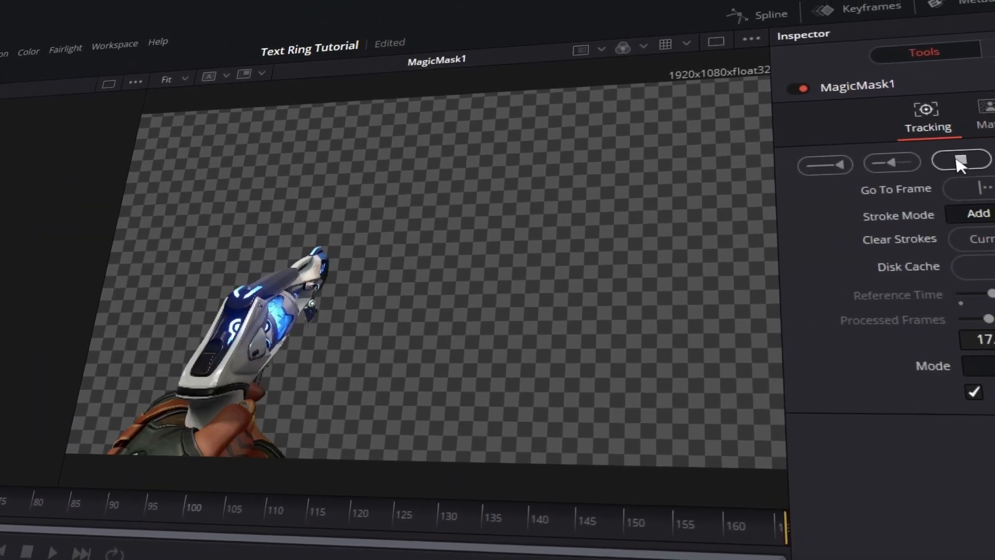
left_click(959, 165)
Step: Convert the Raze Ion Sheriff HS.mp4 timeline clip into a new Fusion clip and open it on the Fusion page
left_click(362, 462)
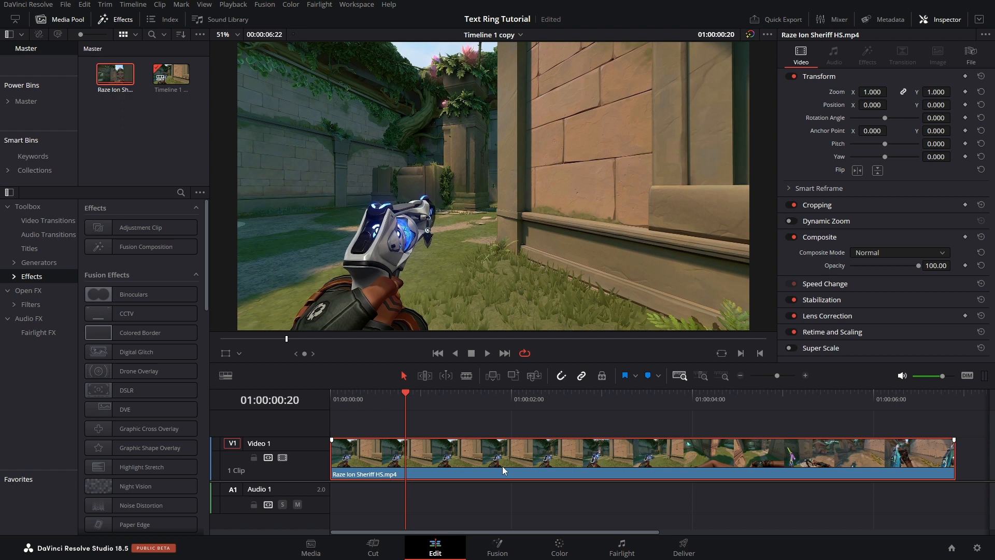
mouse_move(406, 394)
left_mouse_down()
mouse_move(415, 397)
mouse_move(395, 407)
left_mouse_up()
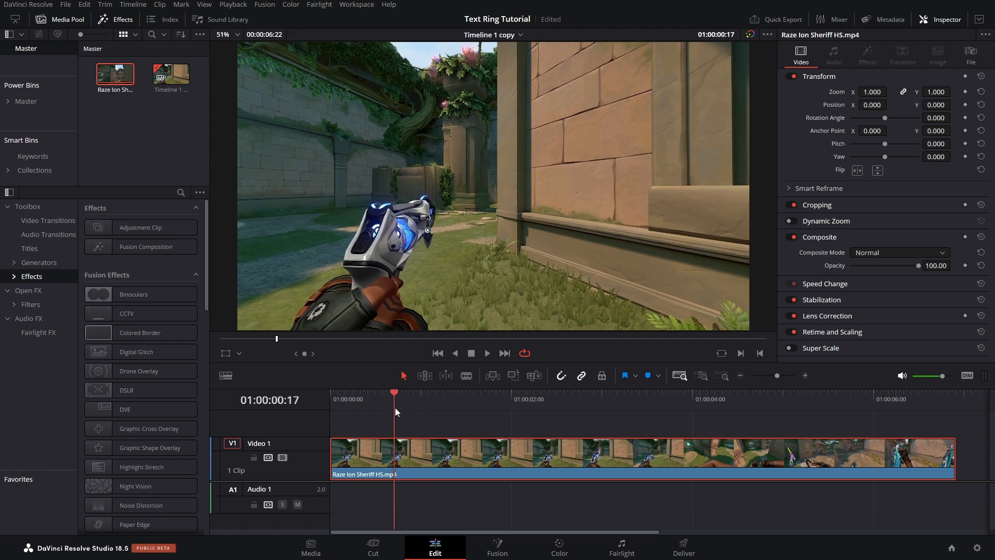
right_click(434, 461)
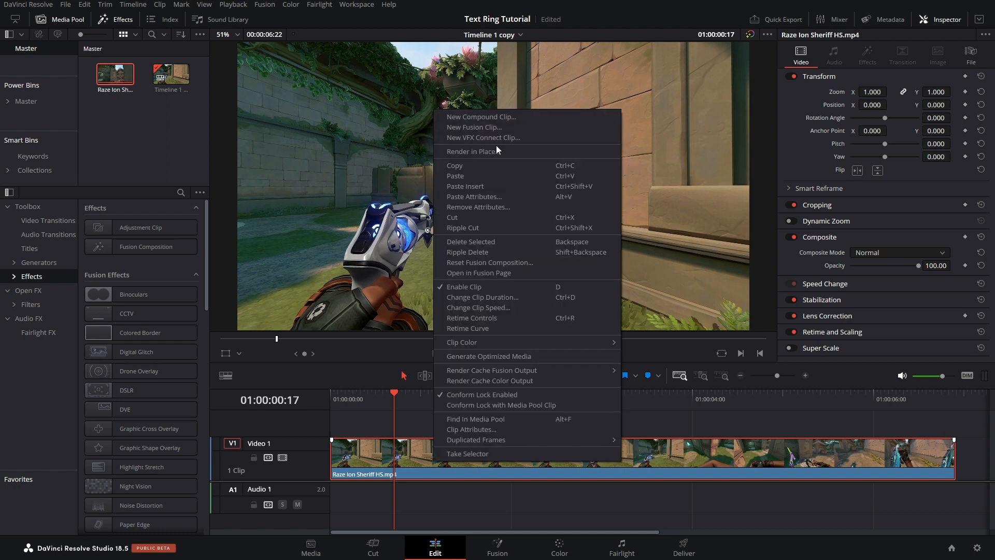
left_click(497, 129)
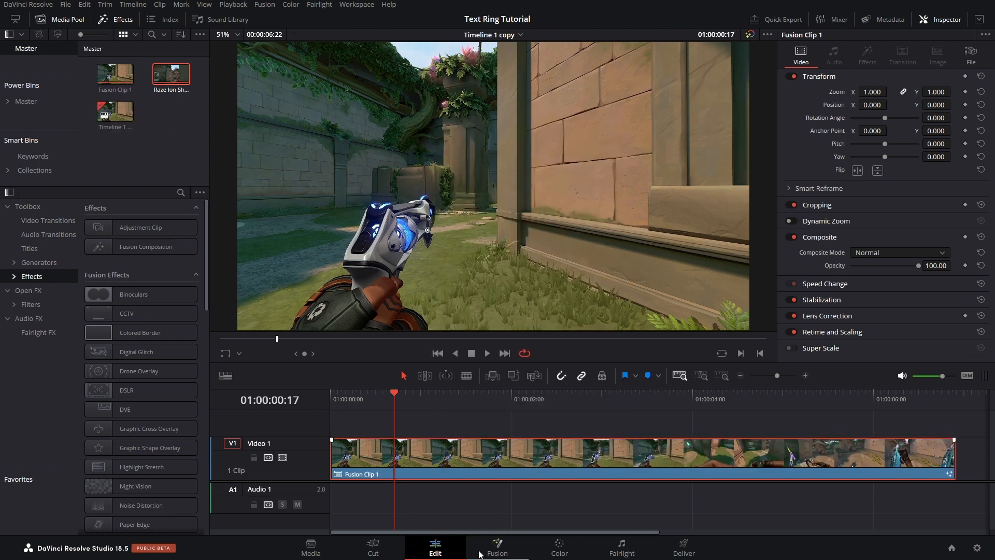
left_click(500, 551)
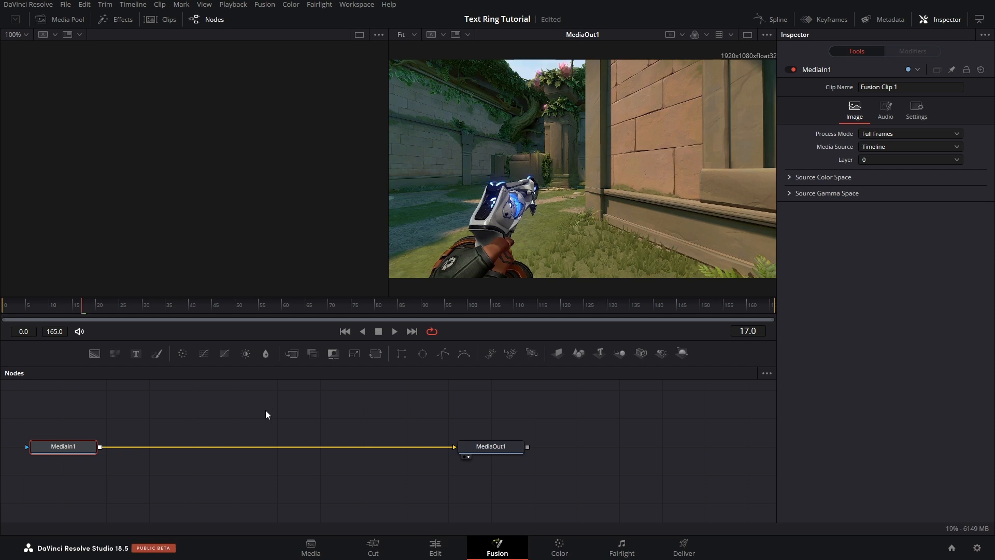
Step: Add a Magic Mask node fed by MediaIn1, mask the gun and hand, track it in both directions, and scrub to frame 49
left_click_drag(220, 426, 293, 434)
left_click_drag(227, 443, 230, 449)
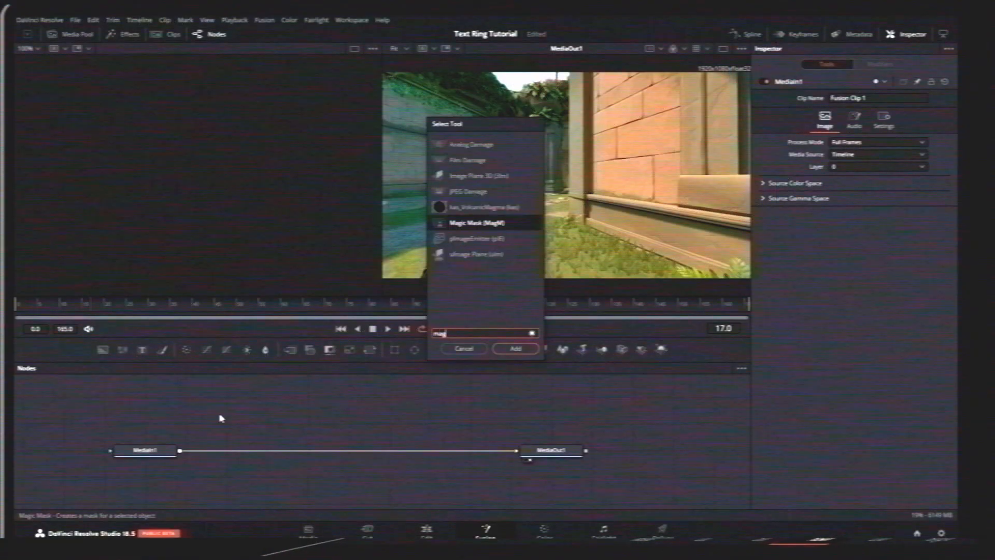
key("Return")
left_click_drag(439, 272, 513, 200)
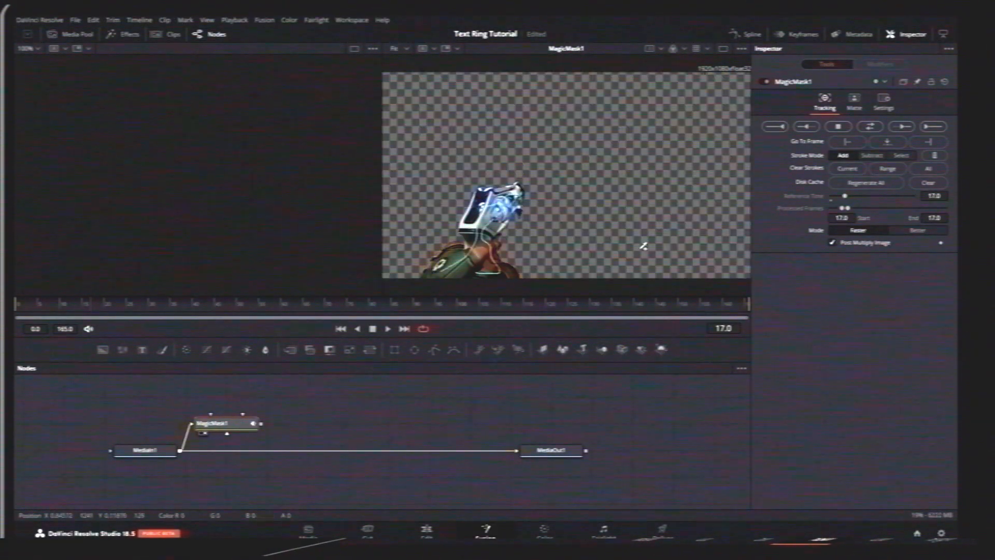
left_click(869, 126)
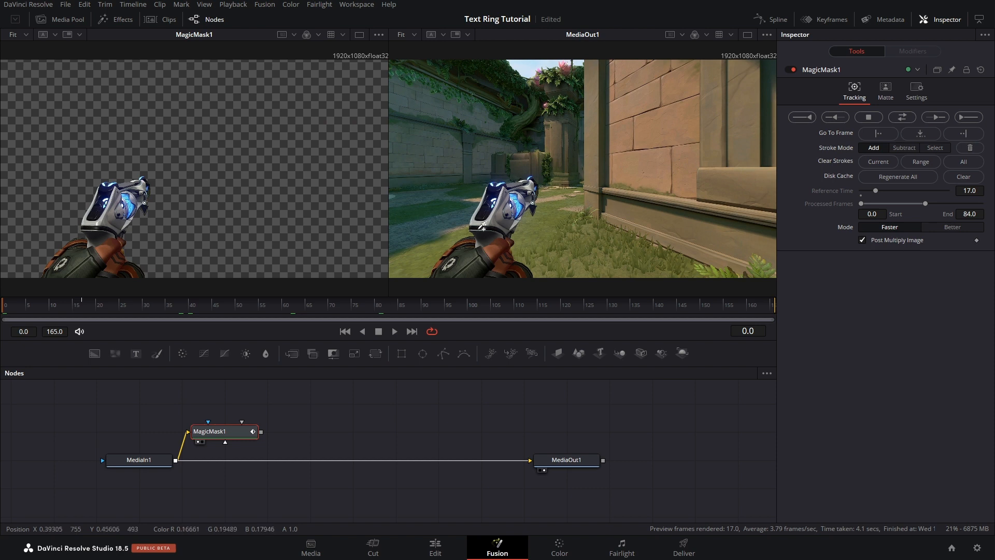
left_click_drag(48, 310, 231, 316)
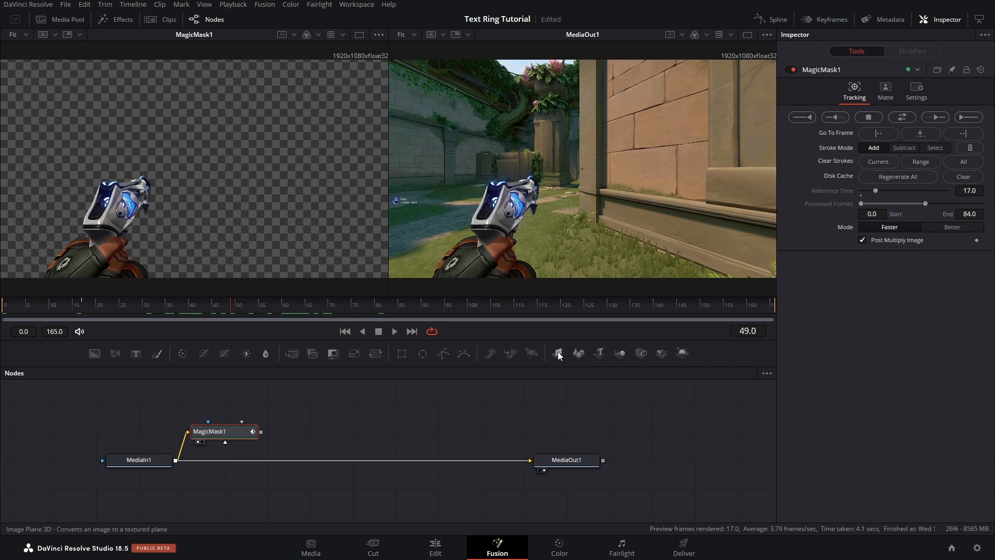
Step: Add an Image Plane 3D node after MagicMask1 and show it in the first viewer
left_click_drag(558, 351, 295, 445)
scroll(260, 430, "up", 1)
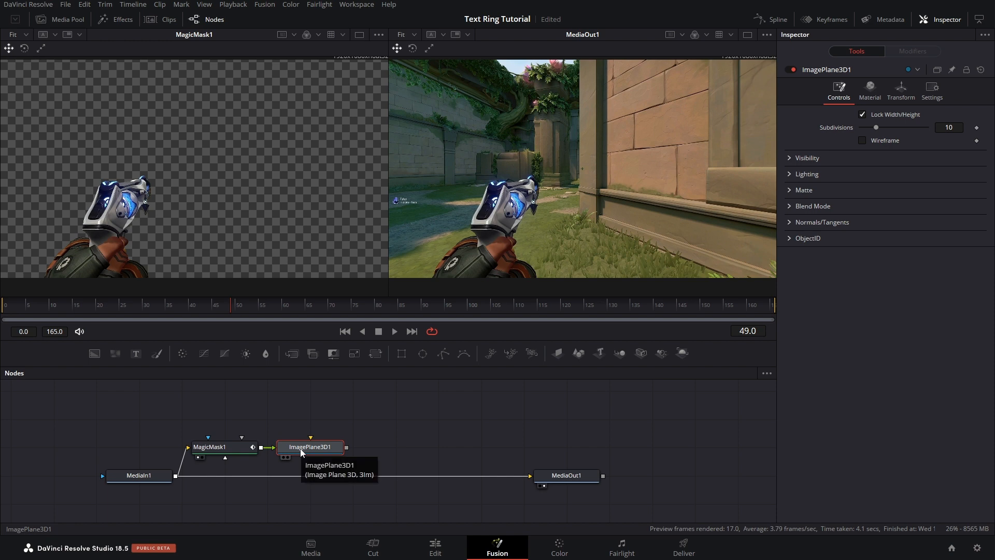
left_click_drag(303, 451, 199, 181)
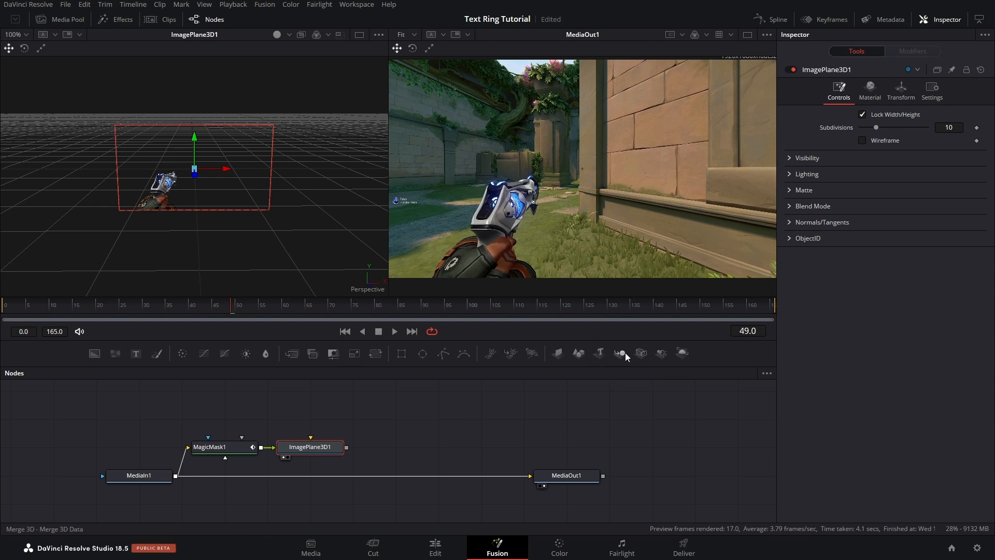
Step: Add a Merge 3D node after ImagePlane3D1 and connect a new Text 3D node to it
left_click_drag(624, 352, 384, 462)
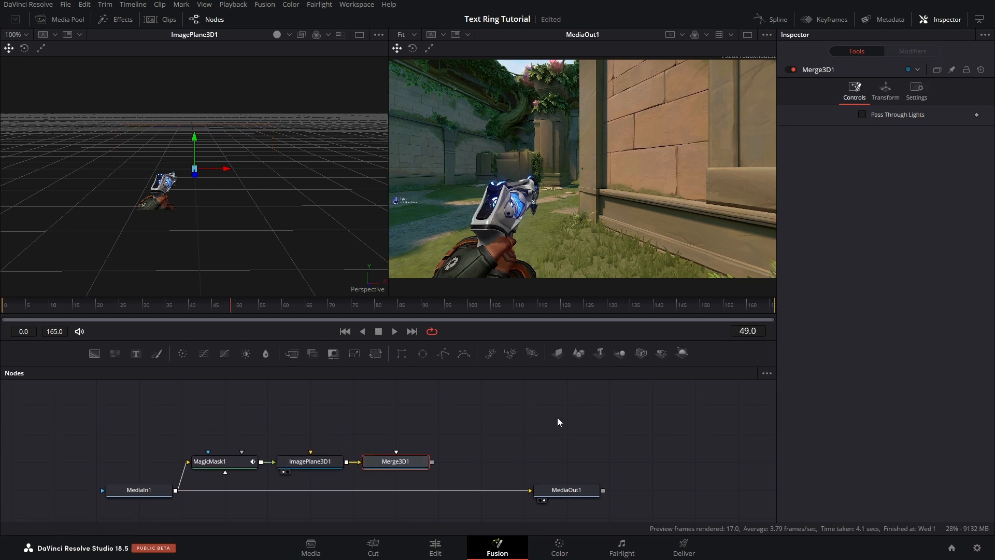
left_click(601, 356)
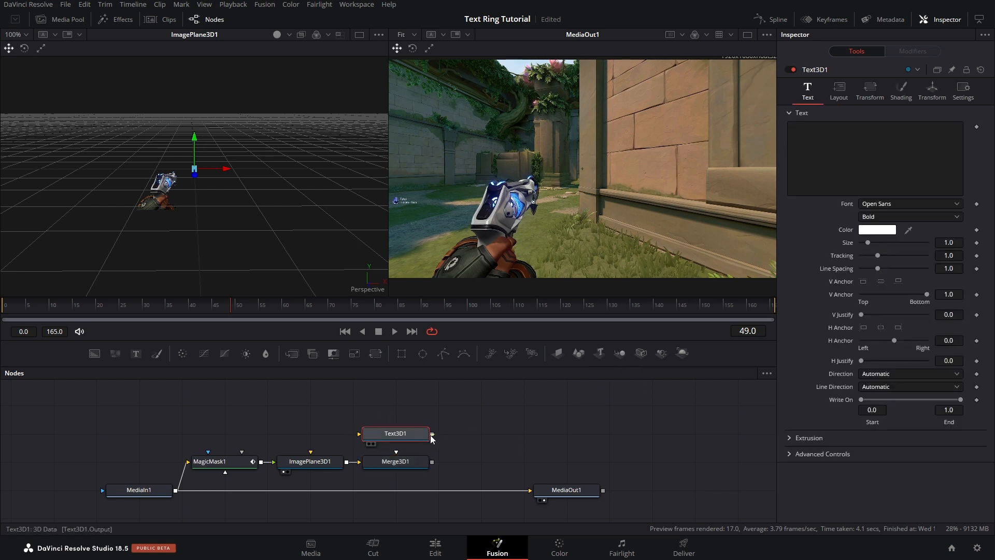
left_click_drag(432, 434, 306, 465)
left_click_drag(402, 468, 396, 462)
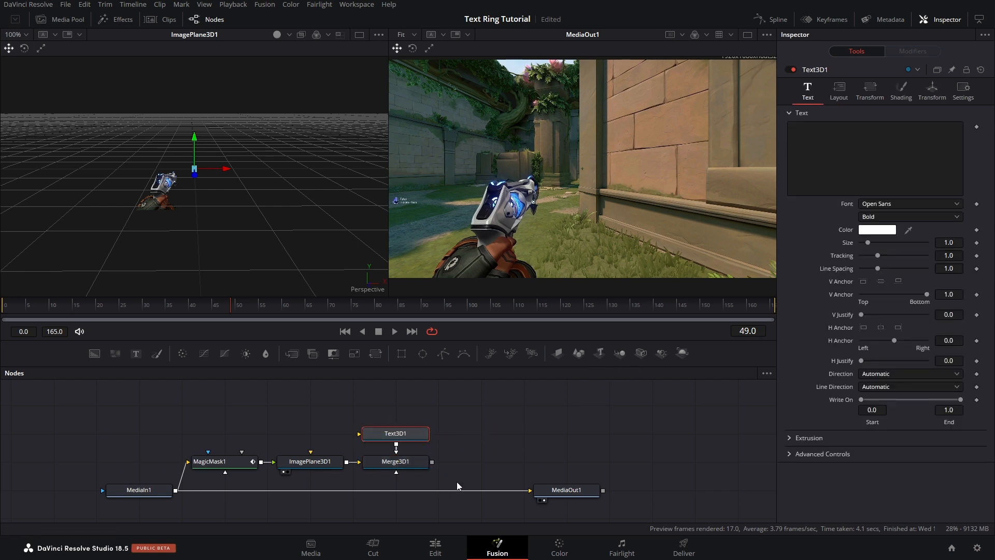
Step: Enter EXAMPLE as the 3D text and show Merge3D1 in the first viewer
left_click(895, 141)
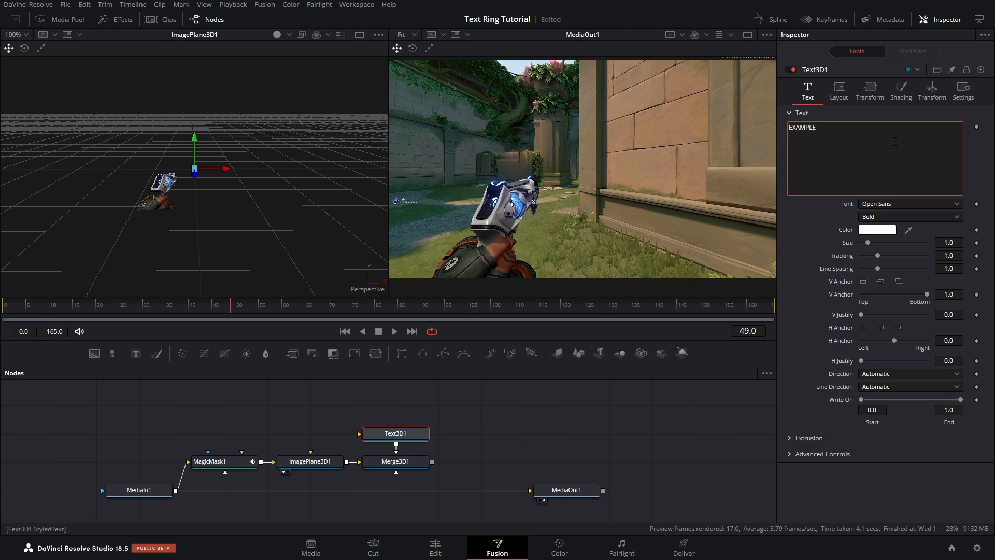
left_click(409, 469)
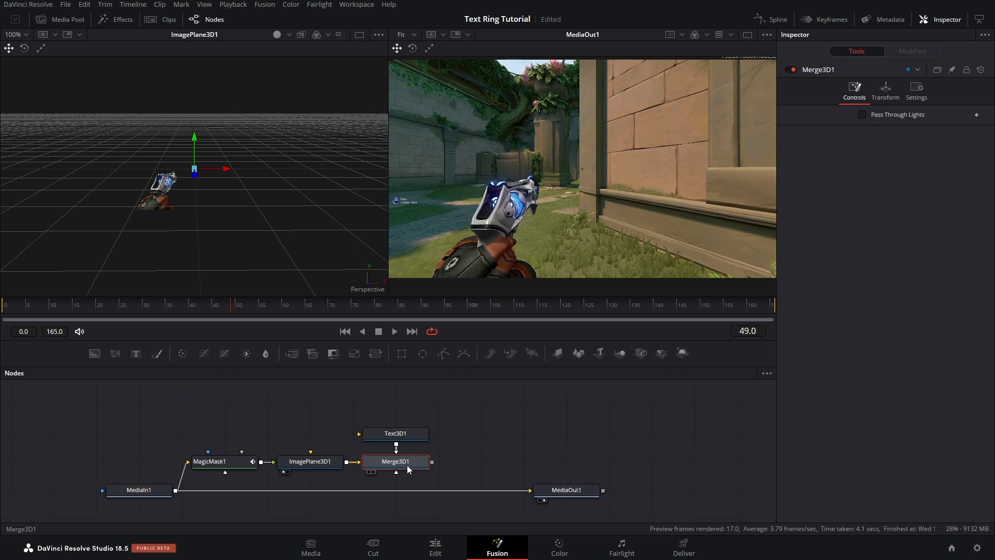
key("1")
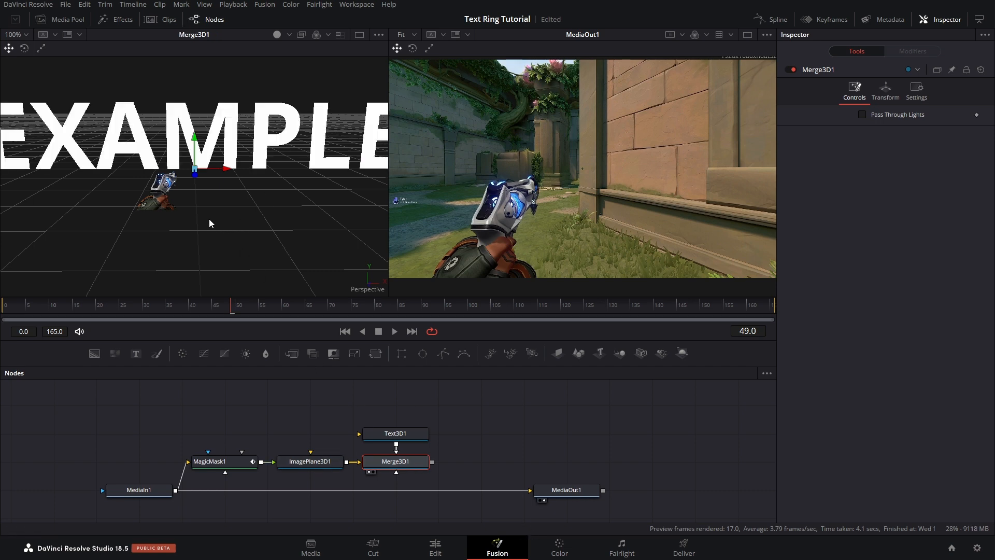
left_click_drag(210, 219, 202, 211)
Step: Add a Renderer 3D node after Merge3D1 and composite its output over MediaIn1 with a Merge node before MediaOut1
left_click(402, 438)
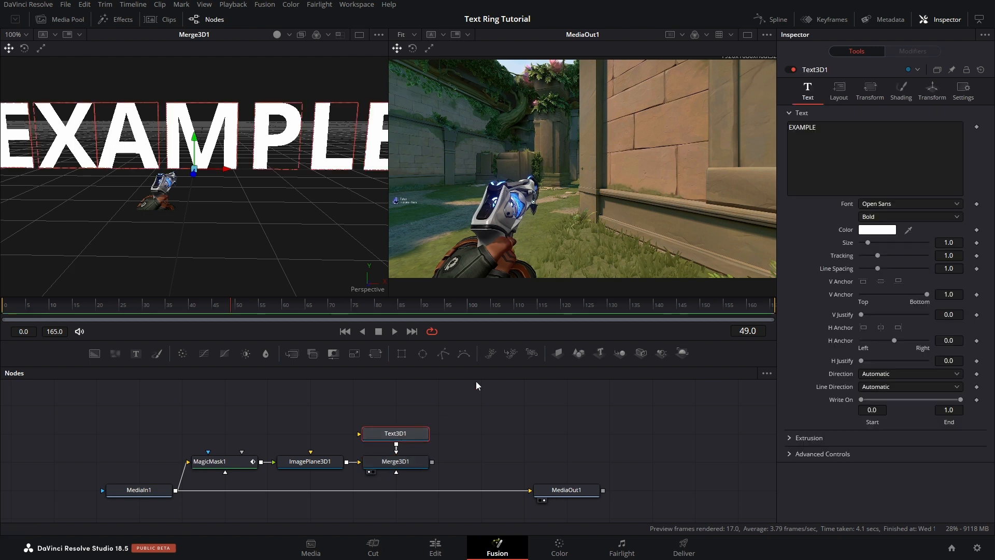
left_click_drag(662, 353, 487, 448)
key("Delete")
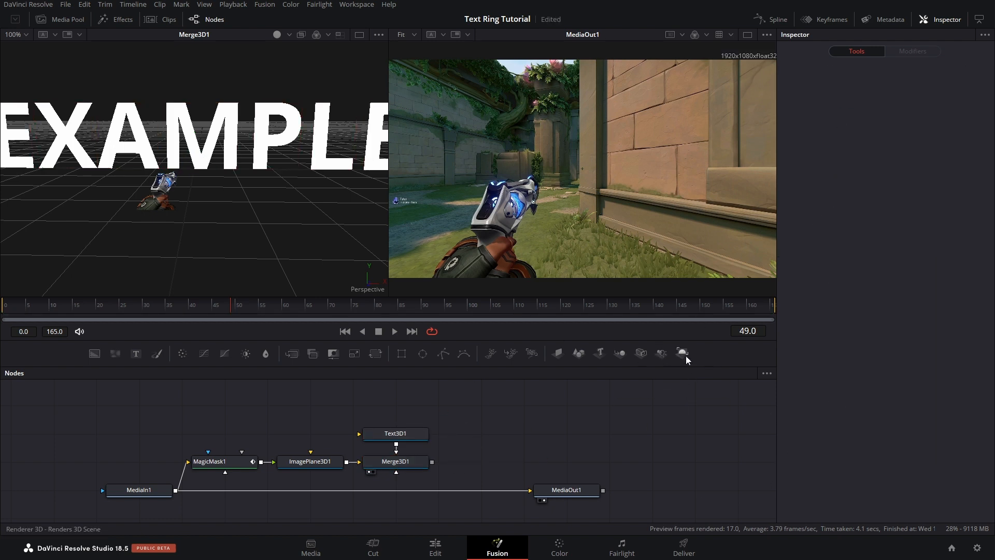
left_click_drag(682, 353, 481, 461)
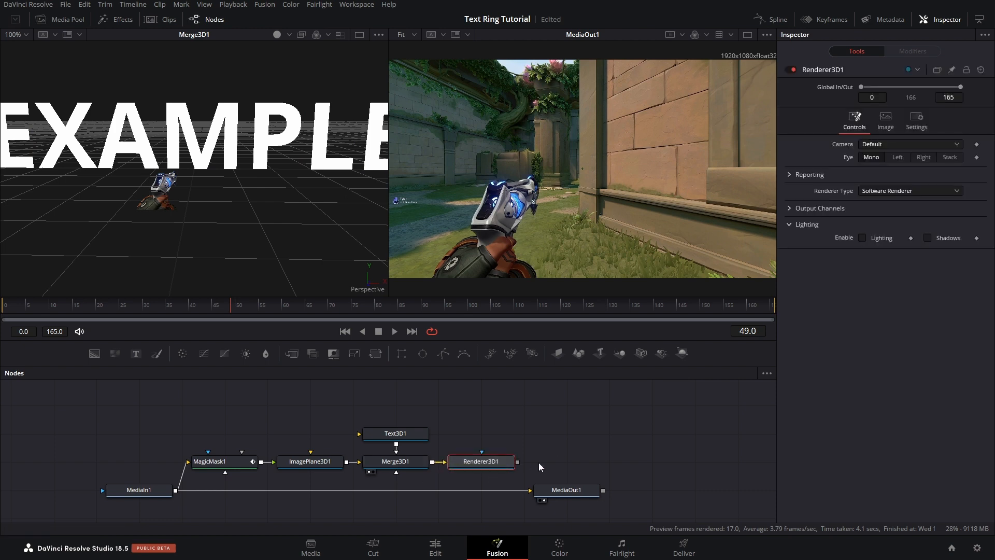
left_click_drag(292, 352, 482, 492)
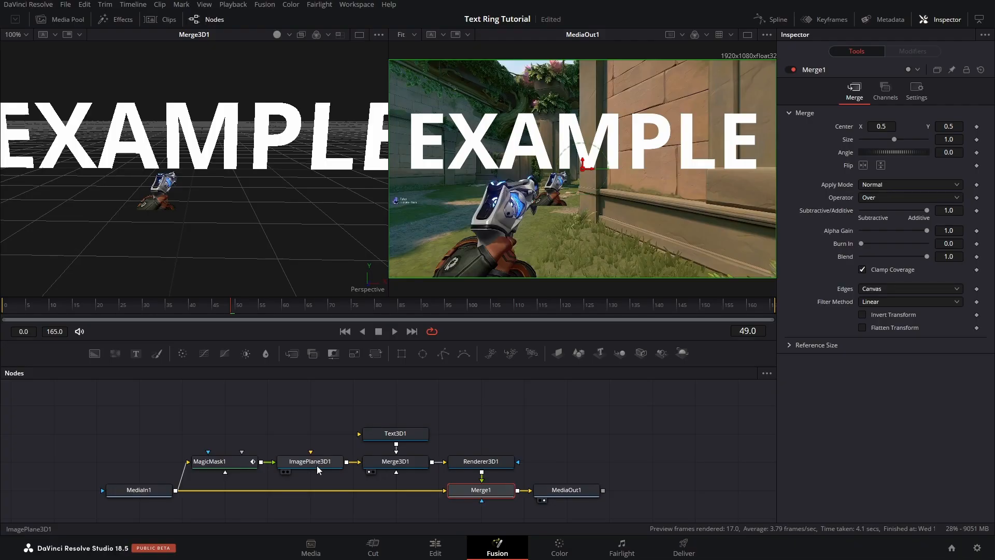
Step: Scale ImagePlane3D1 to 2.945 and toggle the node off and on to compare the masked gun's size with the footage
left_click(315, 462)
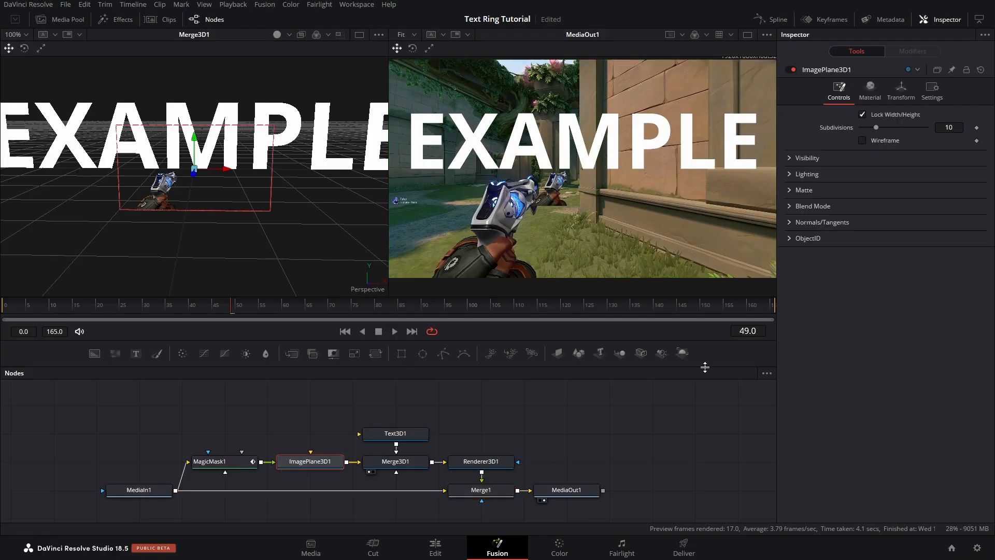
left_click(901, 99)
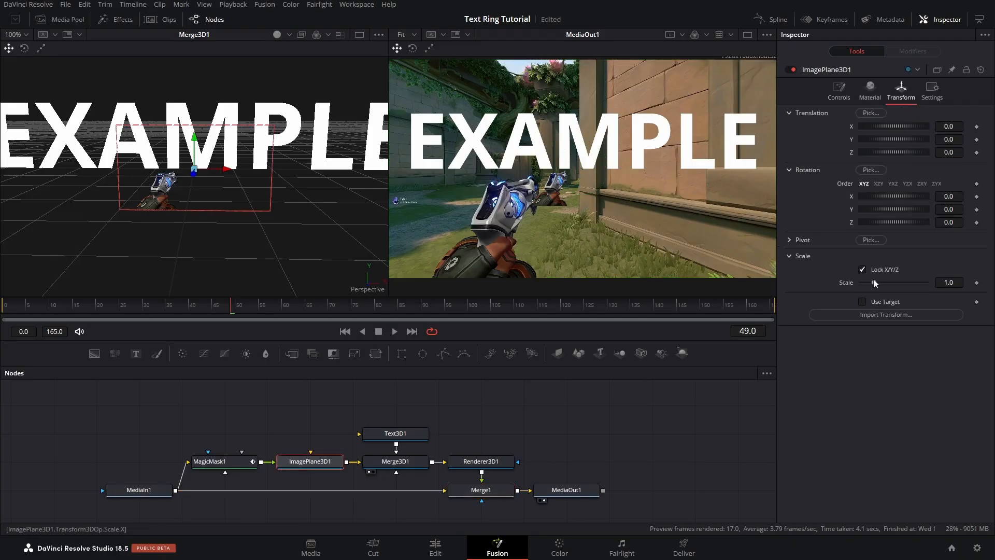
left_click_drag(875, 281, 900, 273)
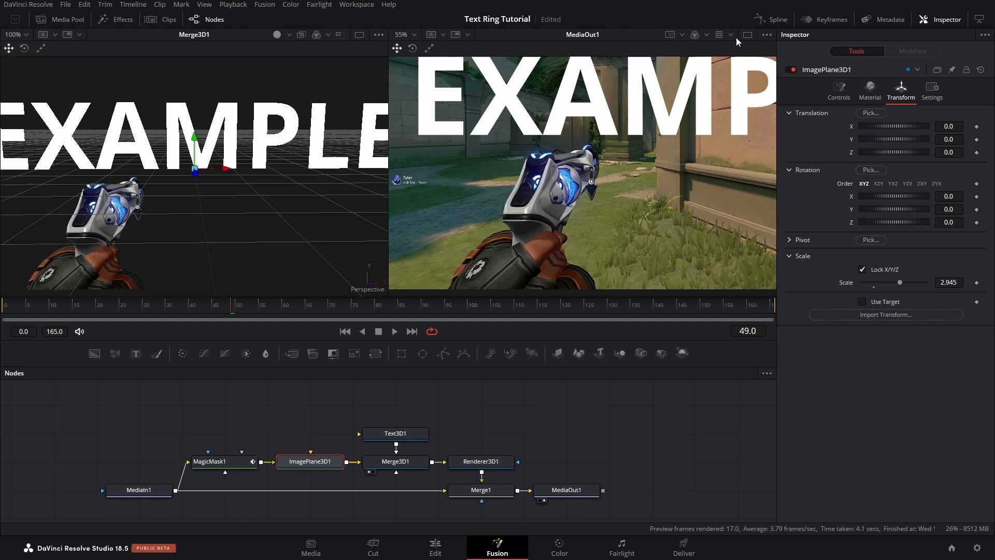
left_click(792, 70)
left_click(792, 70)
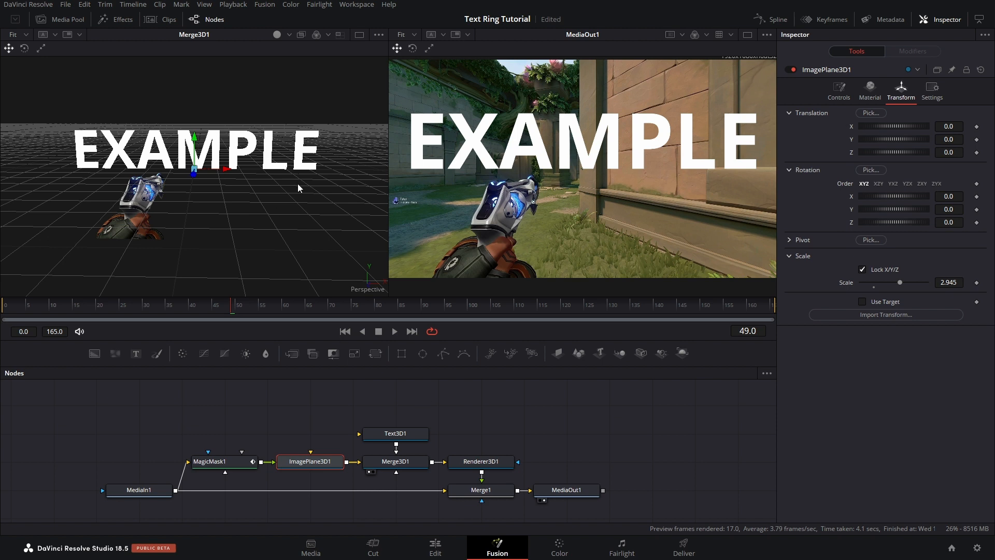
Step: Change the layout type of the Text3D1 node to Circle
left_click(405, 438)
left_click(840, 96)
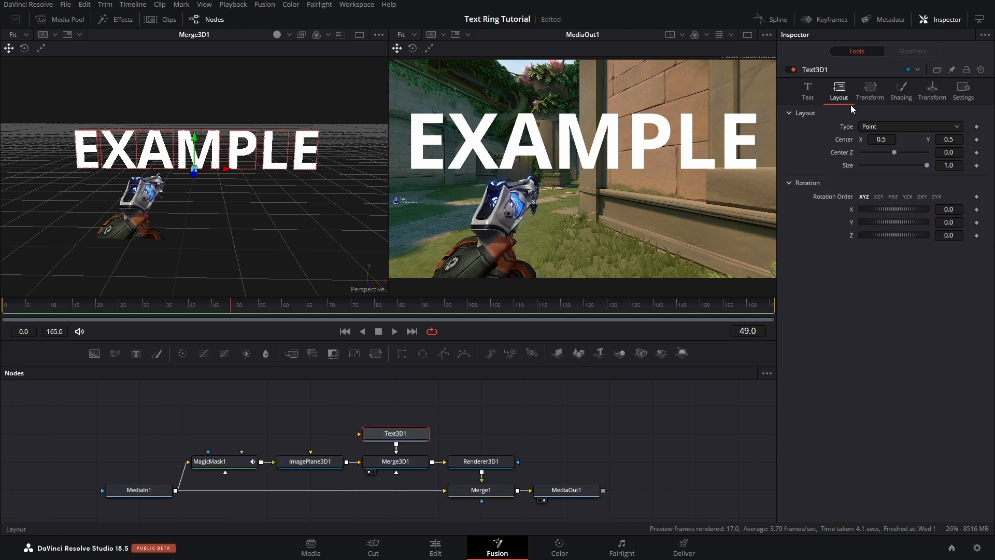
left_click(881, 129)
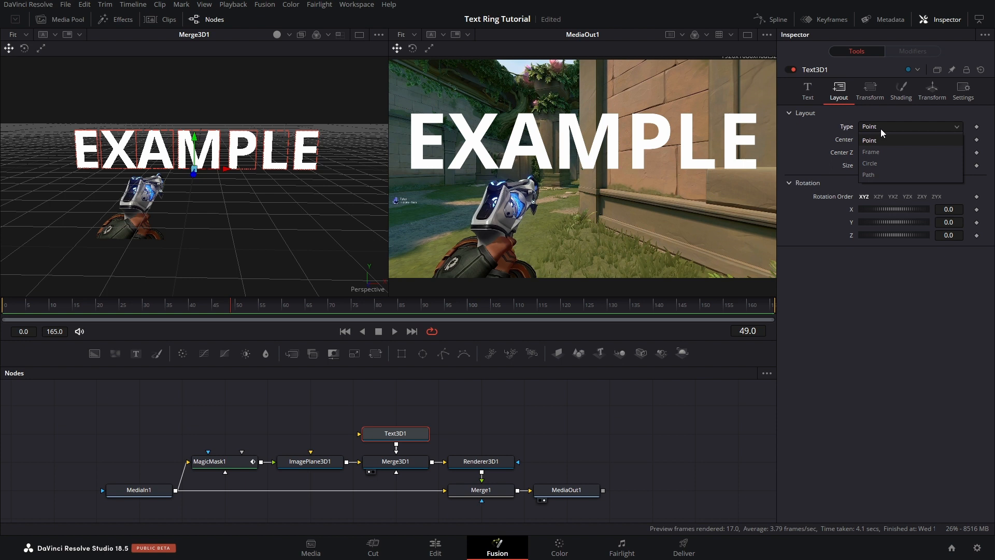
left_click(879, 161)
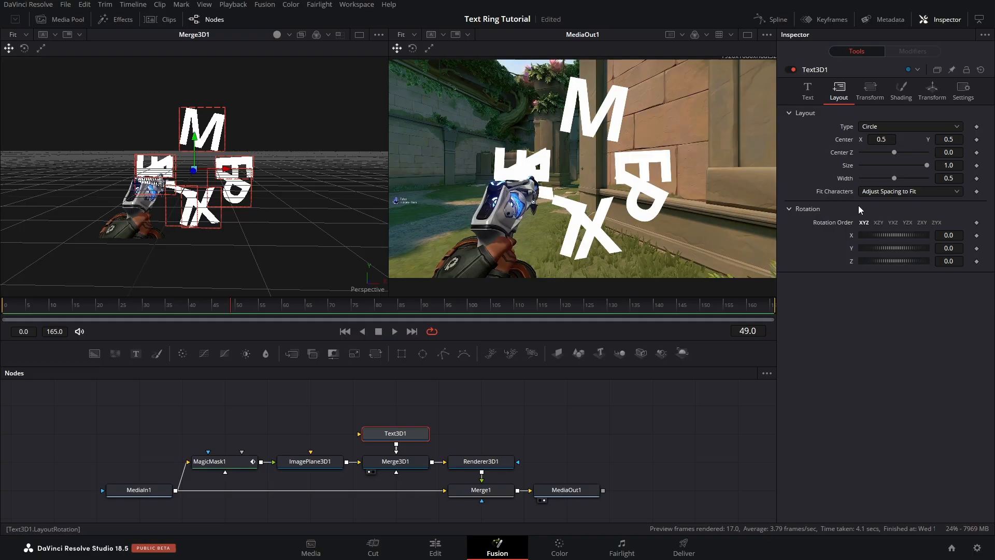
Step: Set the text size to 0.38 and the circle layout's width to 0.646
left_click(807, 94)
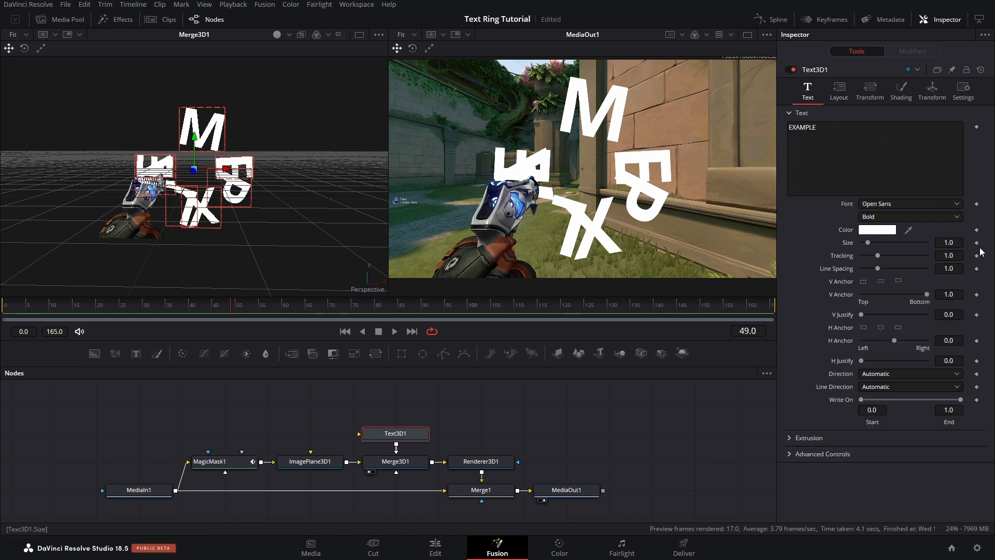
left_click_drag(957, 242, 924, 242)
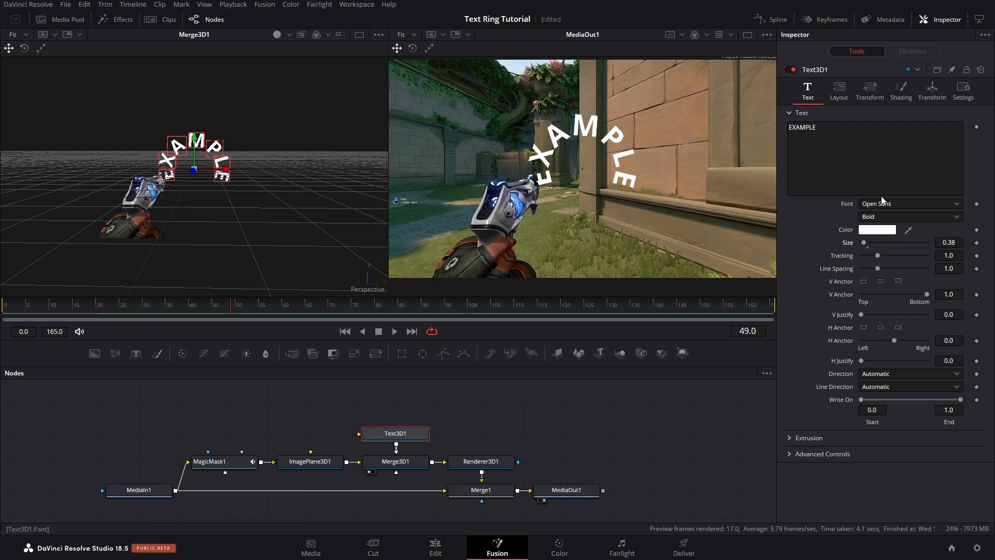
left_click(837, 91)
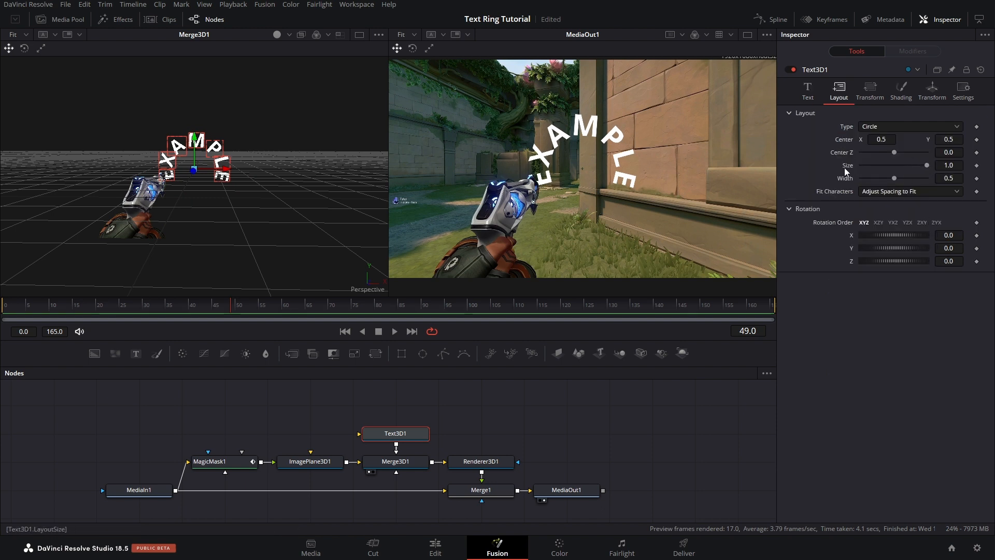
left_click_drag(926, 166, 903, 170)
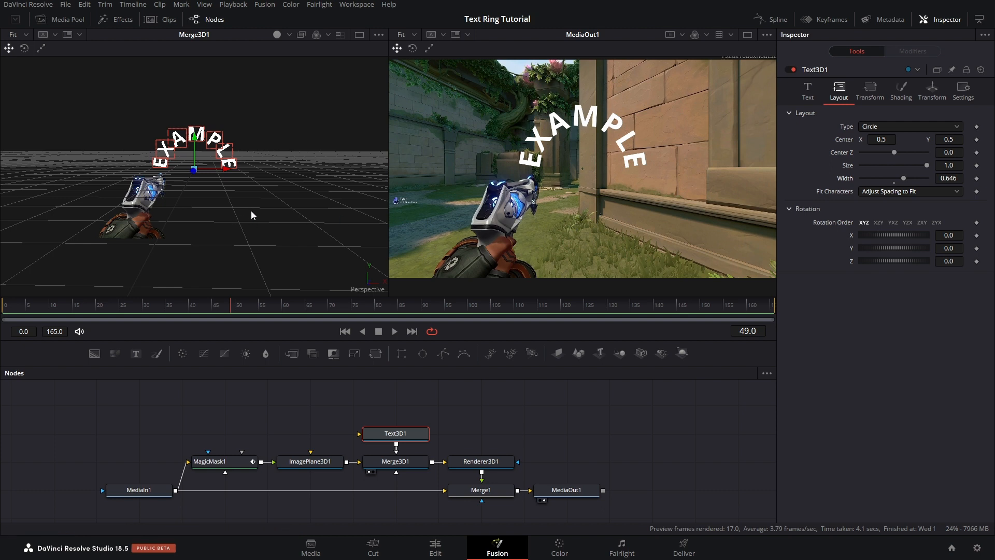
mouse_move(251, 211)
left_mouse_down()
mouse_move(69, 256)
mouse_move(257, 189)
mouse_move(256, 234)
mouse_move(44, 253)
mouse_move(157, 226)
mouse_move(322, 157)
mouse_move(263, 217)
left_mouse_up()
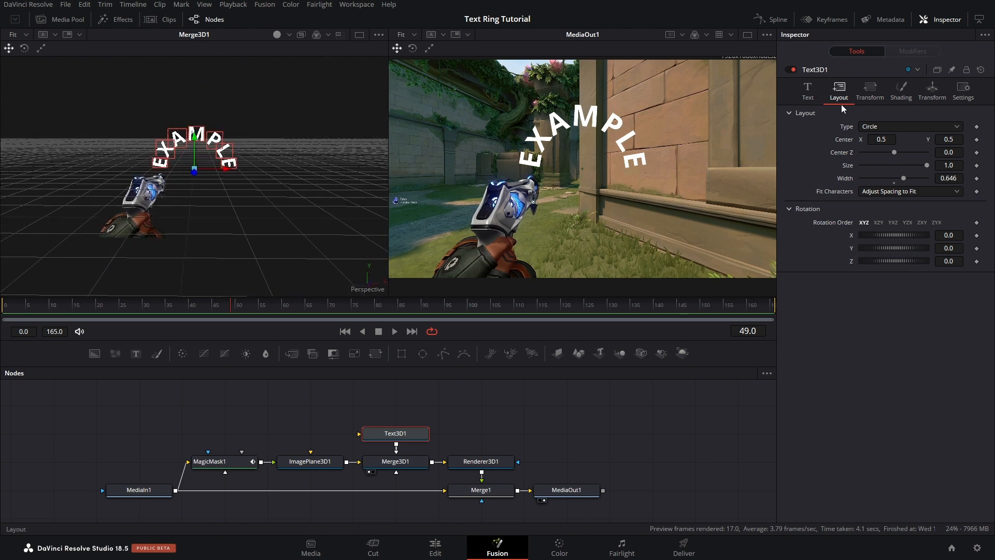
Step: Set the X rotation of the text's individual characters to -90
left_click(870, 93)
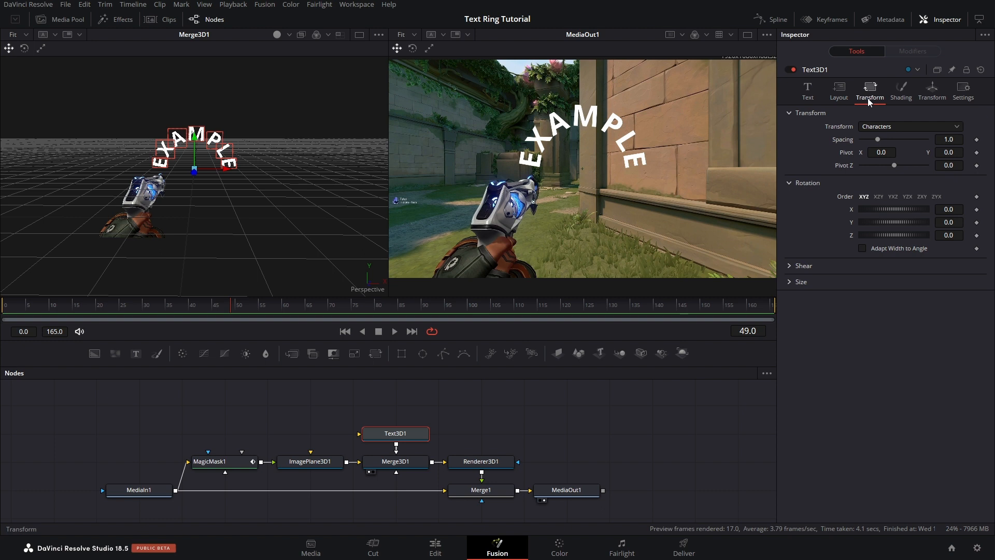
left_click(953, 222)
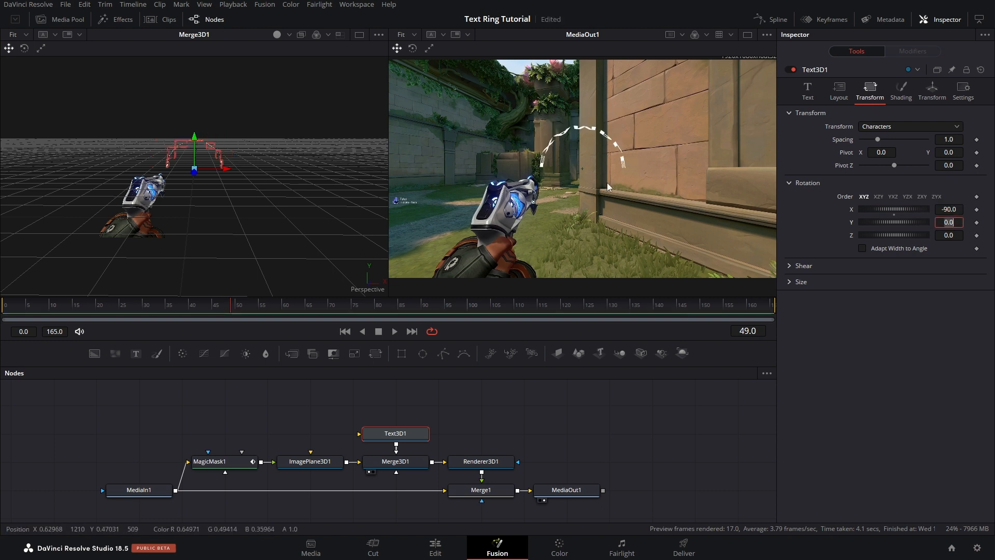
Step: Rotate the whole text ring to -46.4 on Y and move it to X -0.533, Y -0.287 so it wraps around the gun
left_click_drag(268, 218, 208, 203)
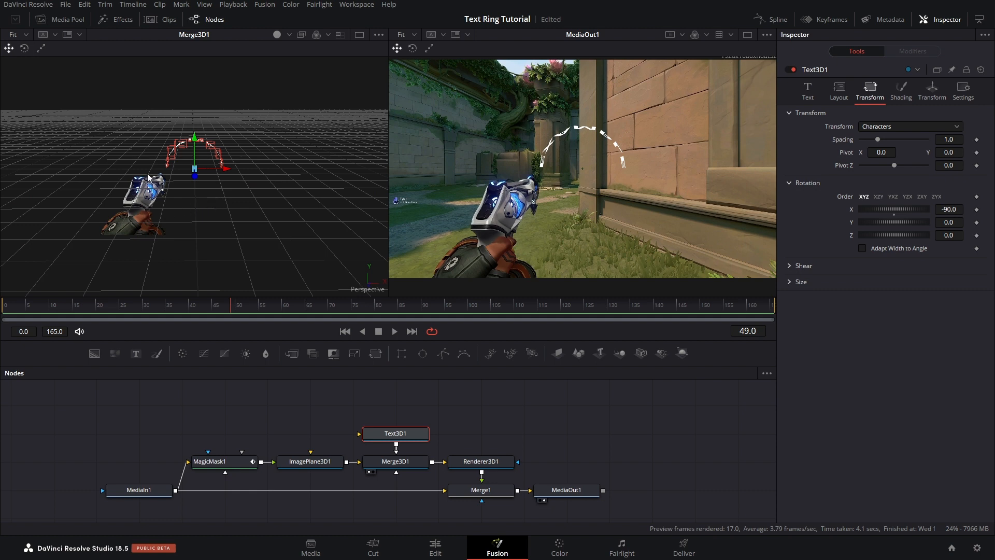
mouse_move(173, 198)
left_mouse_down()
mouse_move(173, 184)
mouse_move(165, 192)
mouse_move(245, 167)
mouse_move(178, 190)
left_mouse_up()
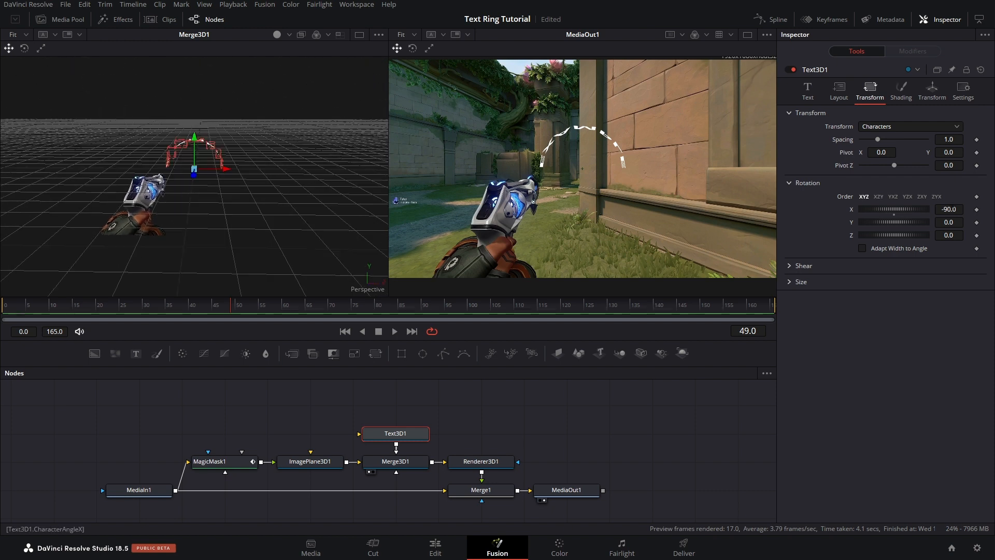
left_click(934, 97)
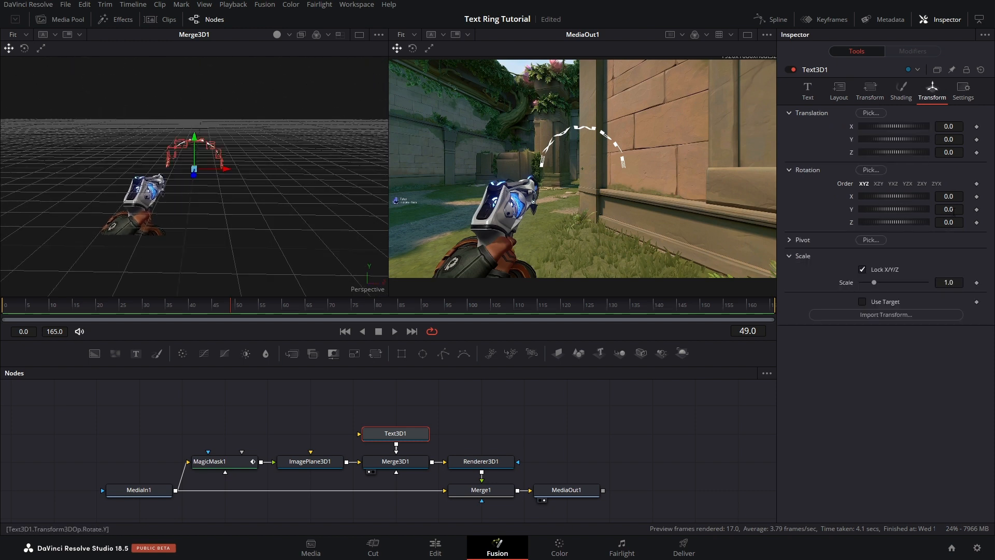
left_click_drag(953, 211, 709, 220)
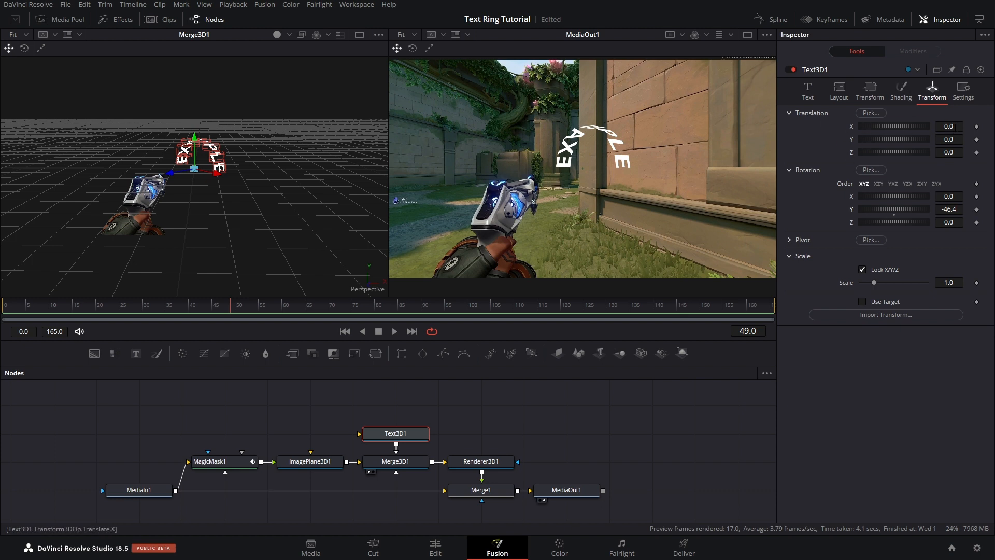
left_click_drag(950, 126, 808, 139)
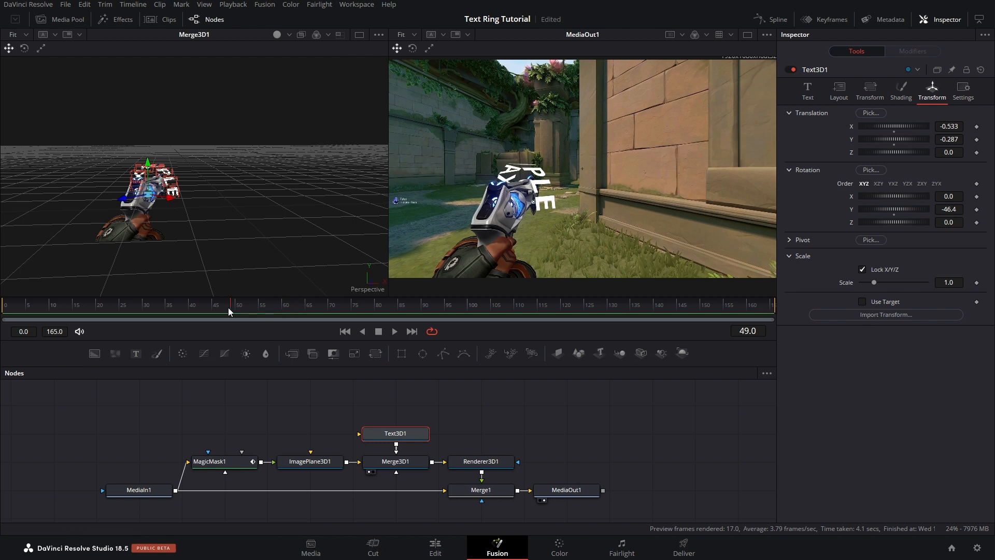
left_click_drag(228, 308, 199, 313)
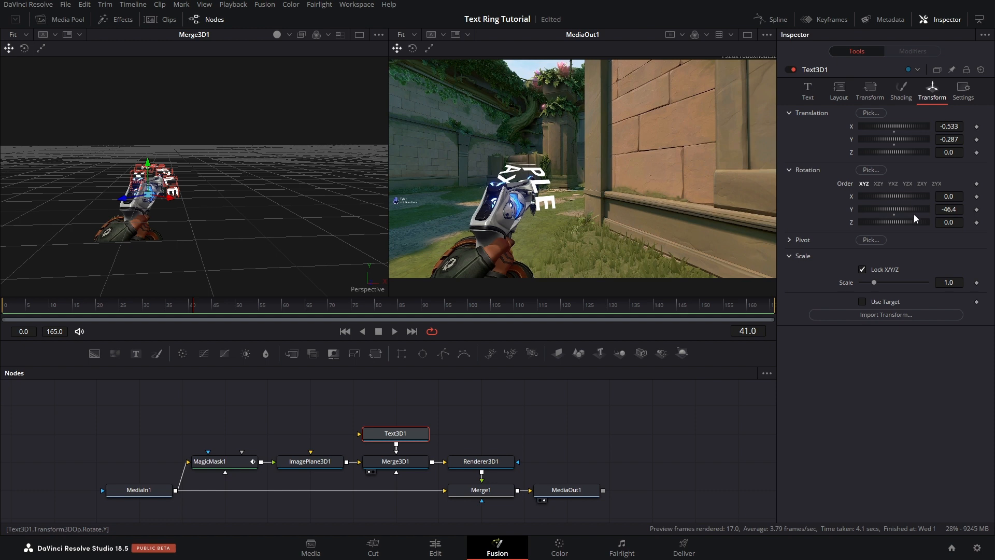
Step: Set the circle layout's Z rotation to -636.5 and keyframe it at frame 0
left_click(838, 92)
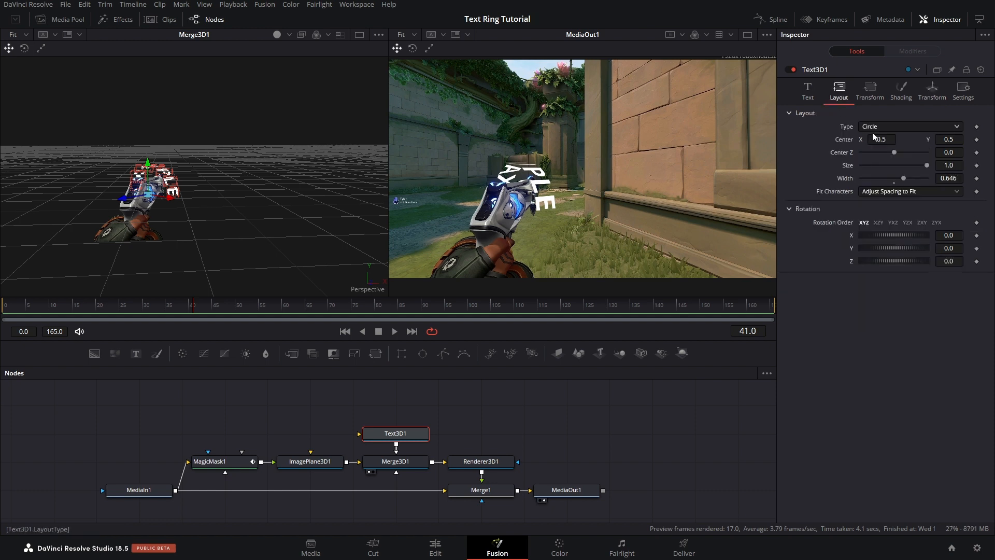
left_click_drag(910, 260, 767, 249)
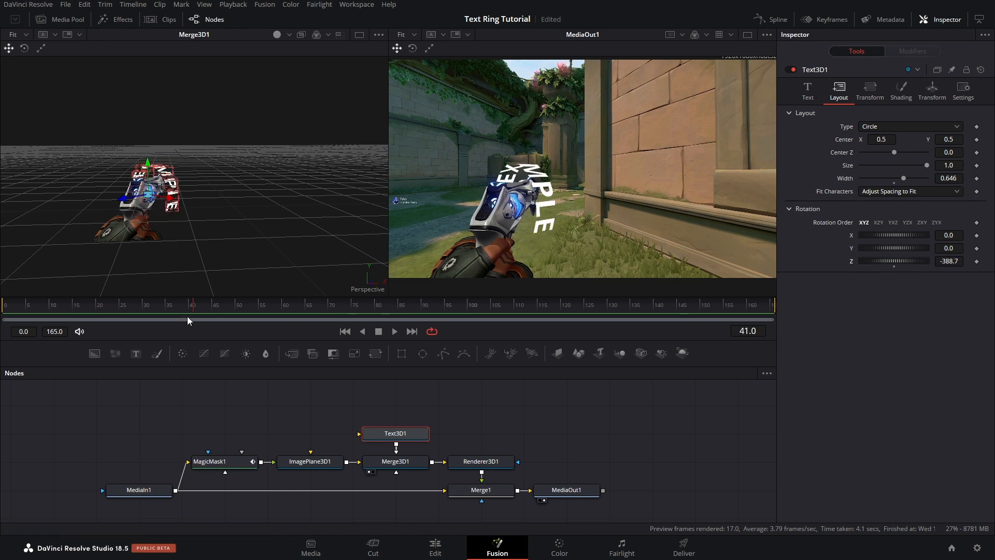
left_click_drag(191, 308, 3, 311)
left_click(976, 261)
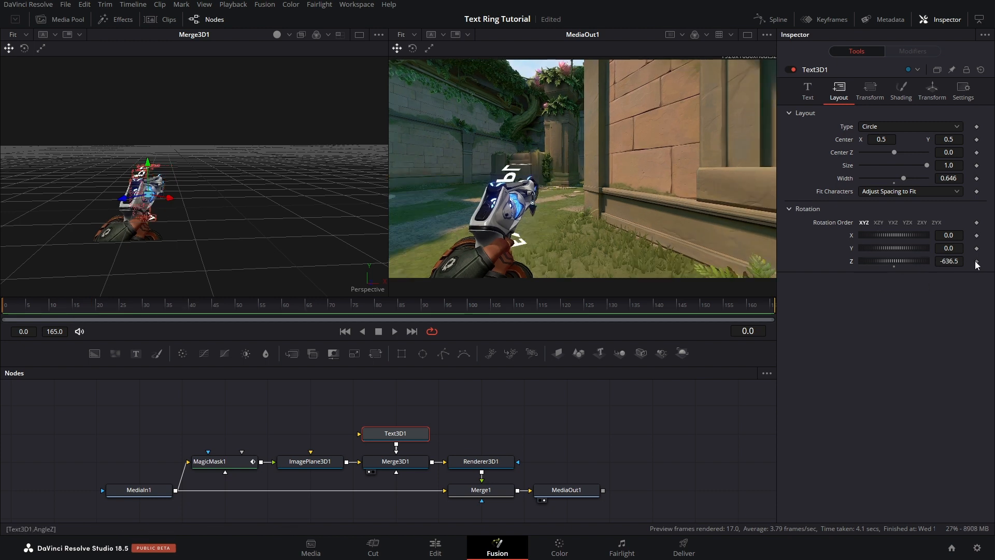
Step: Keyframe the layout's Z rotation at -273.9 on frame 78 and play the spin animation from the start
left_click_drag(256, 308, 368, 315)
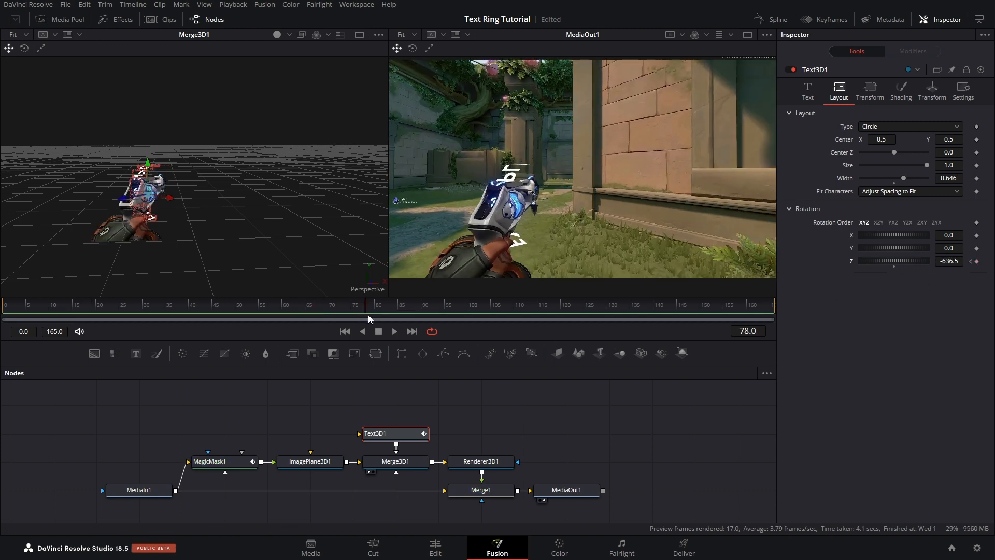
mouse_move(911, 261)
left_mouse_down()
mouse_move(882, 259)
mouse_move(929, 256)
left_mouse_up()
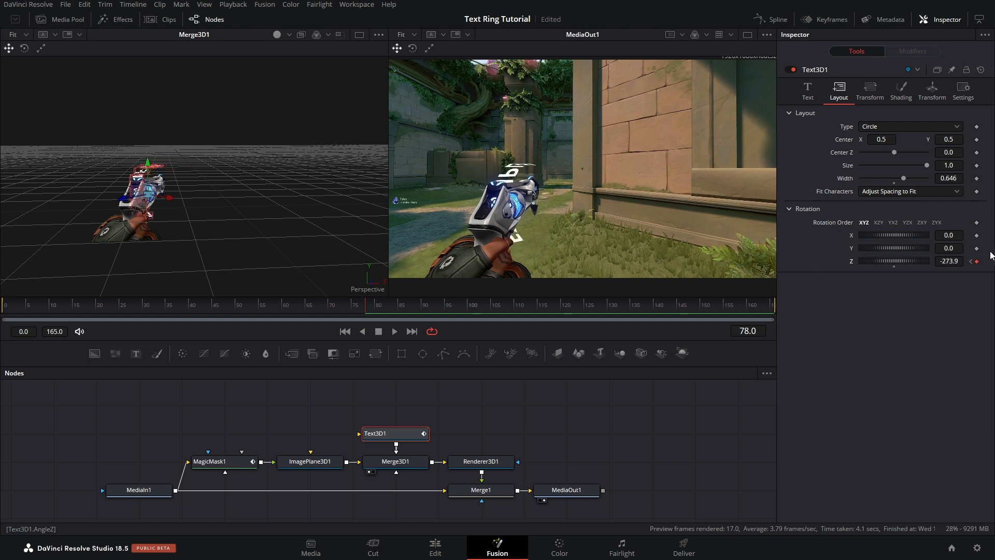
left_click(345, 331)
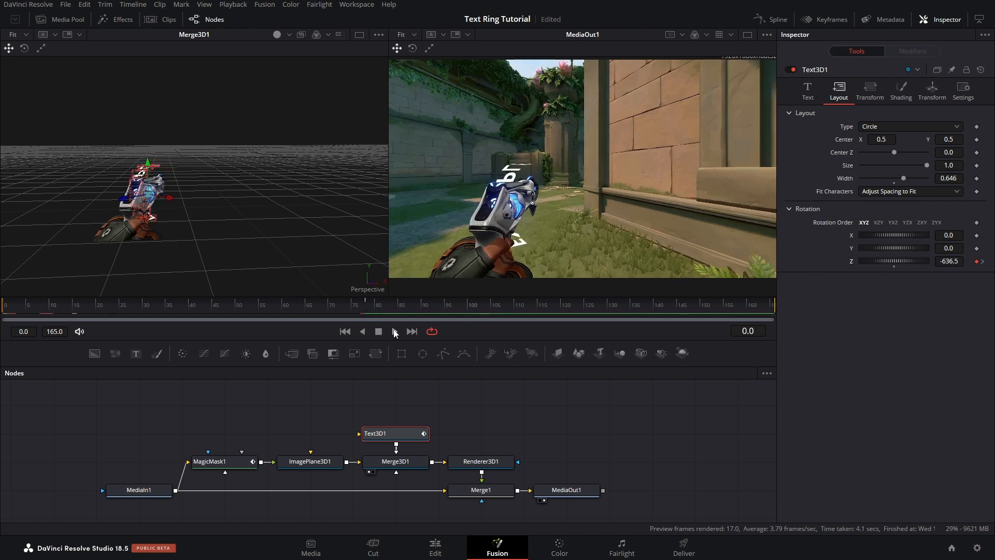
left_click(394, 330)
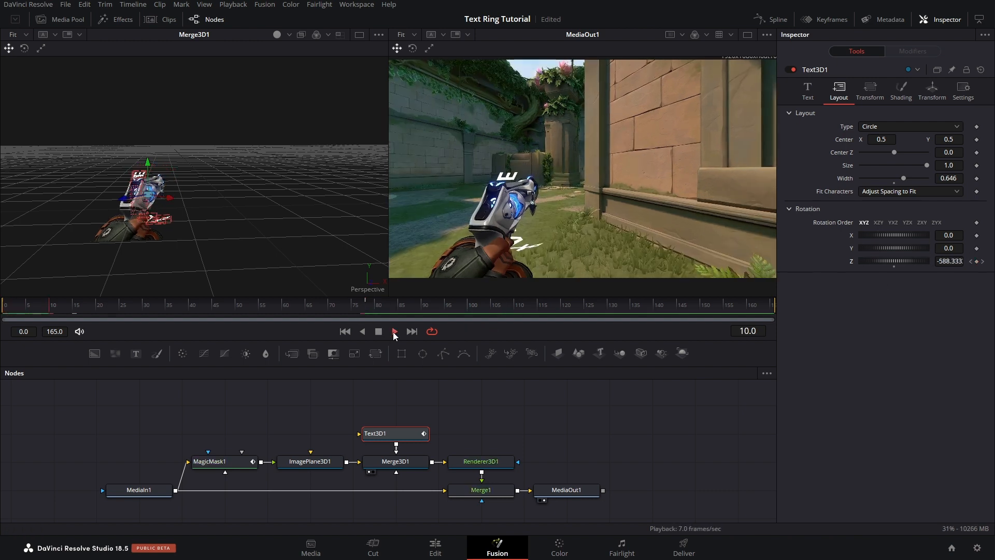